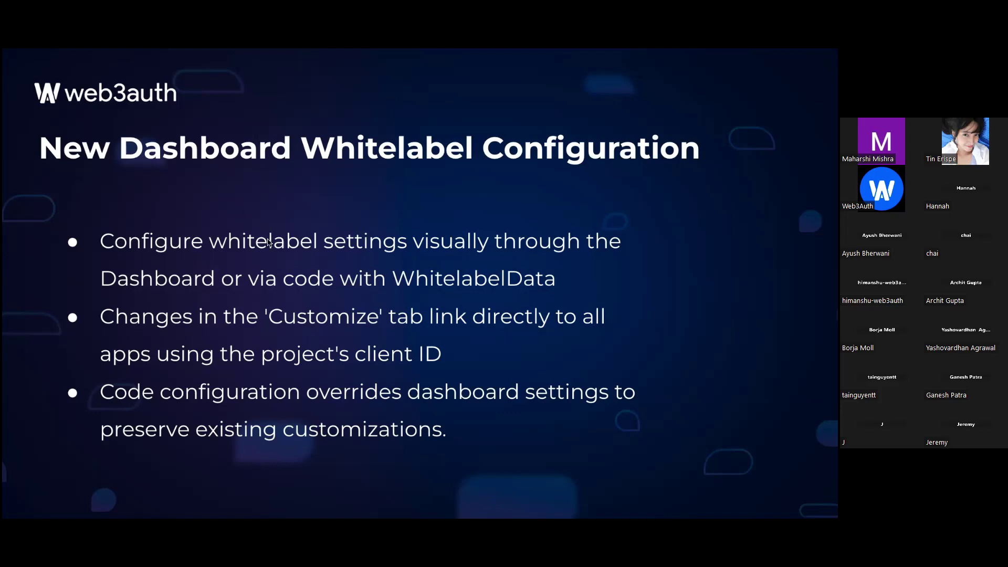
Step: Switch the shared screen from the whitelabel slide to the Web3Auth dashboard login page in Chrome
{"action": "key", "text": "ctrl+Left"}
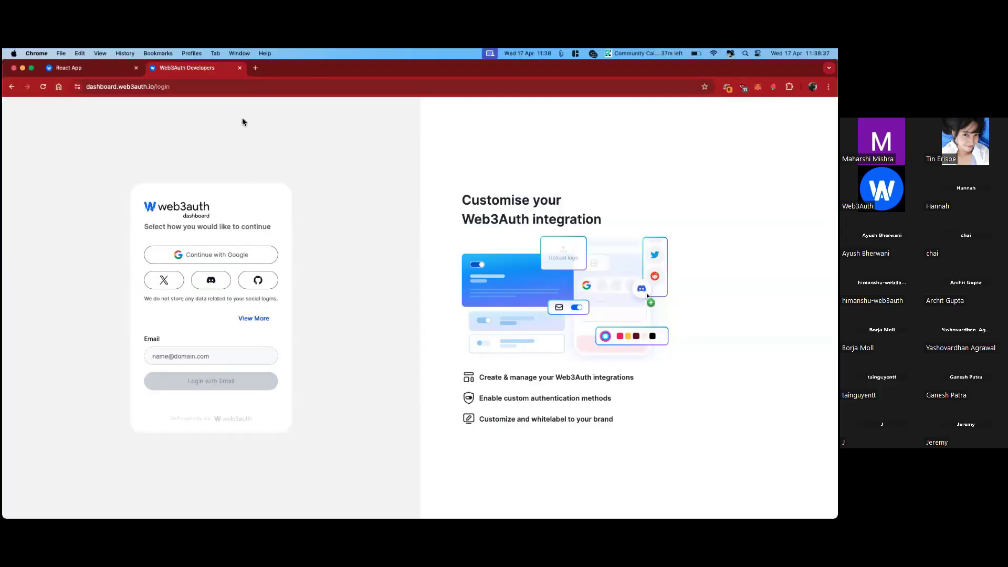
Step: Start Google sign-in with the first account, then back out to the account chooser
{"action": "left_click", "coordinate": [218, 259]}
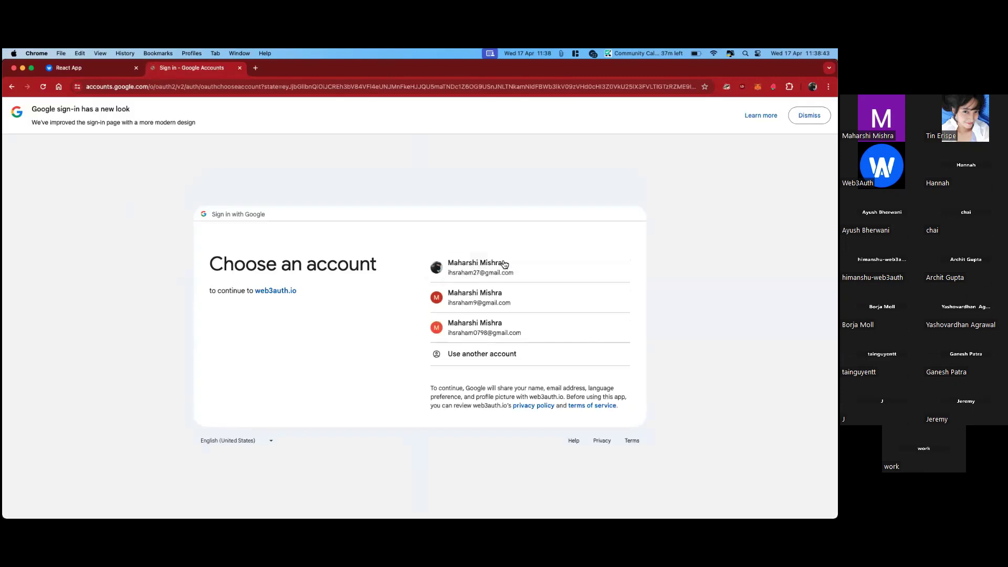
{"action": "left_click", "coordinate": [505, 267]}
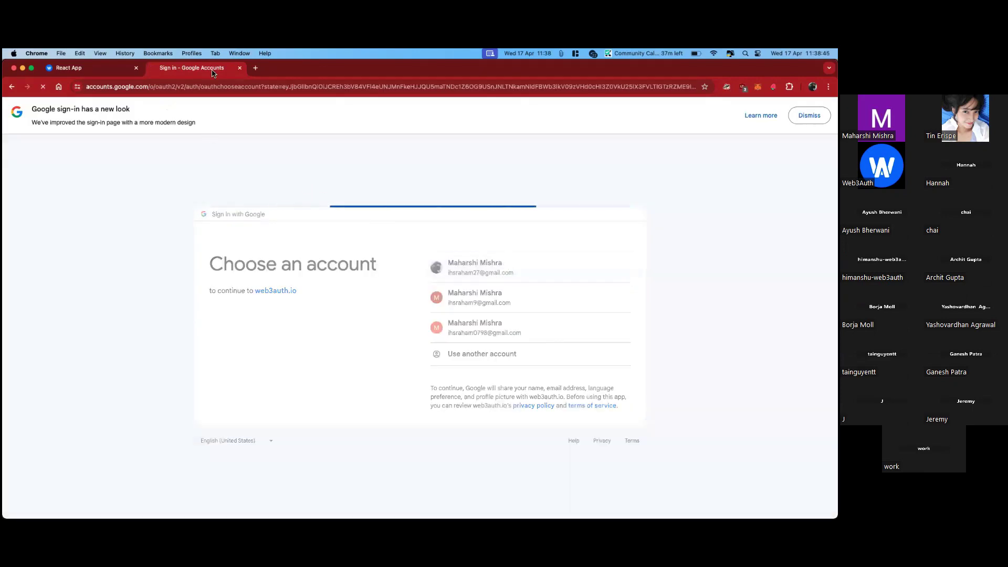
{"action": "left_click", "coordinate": [11, 87]}
Step: Check the Back button's page history, select the sign-in URL, and shrink the browser window
{"action": "right_click", "coordinate": [11, 89]}
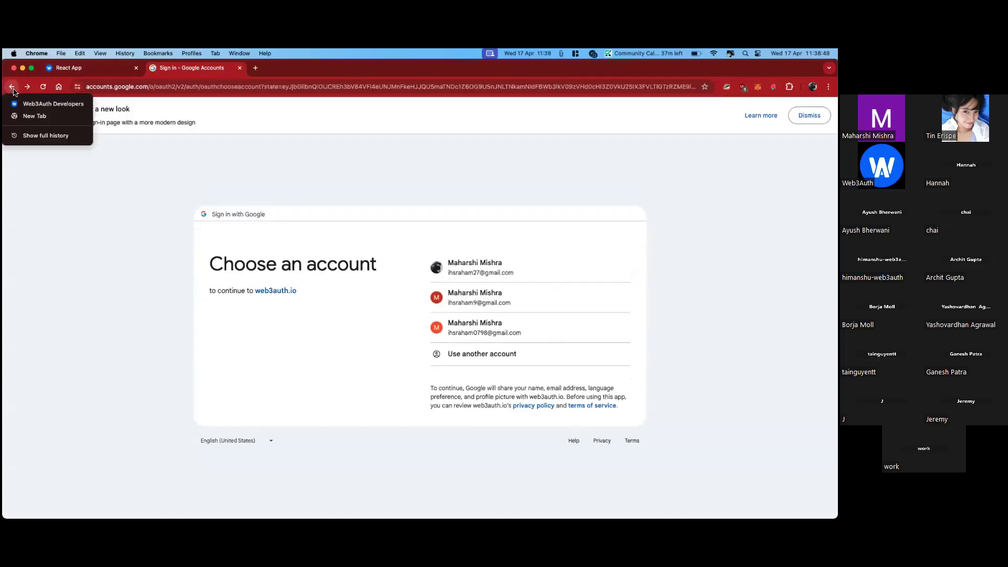
{"action": "left_click", "coordinate": [256, 113]}
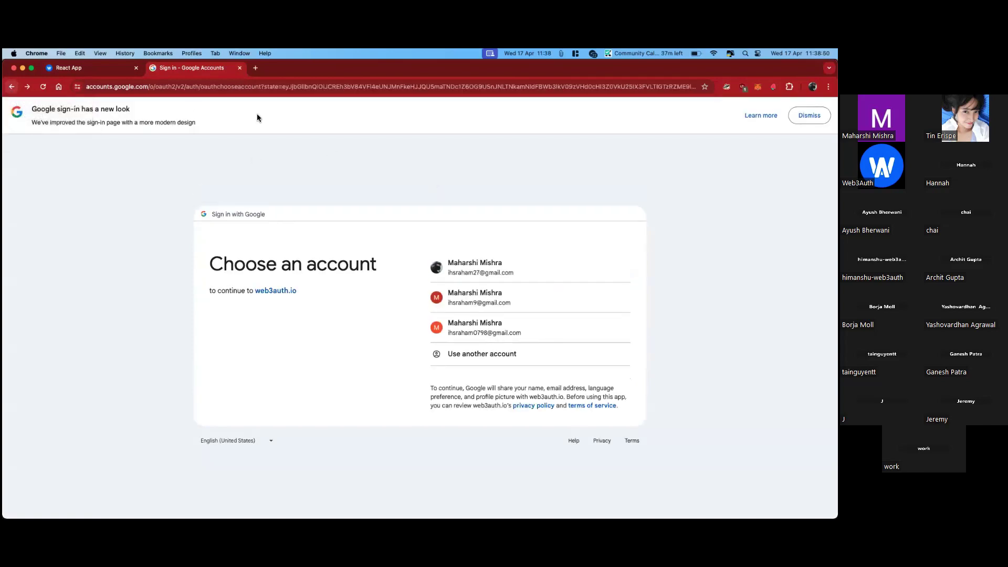
{"action": "left_click", "coordinate": [207, 89]}
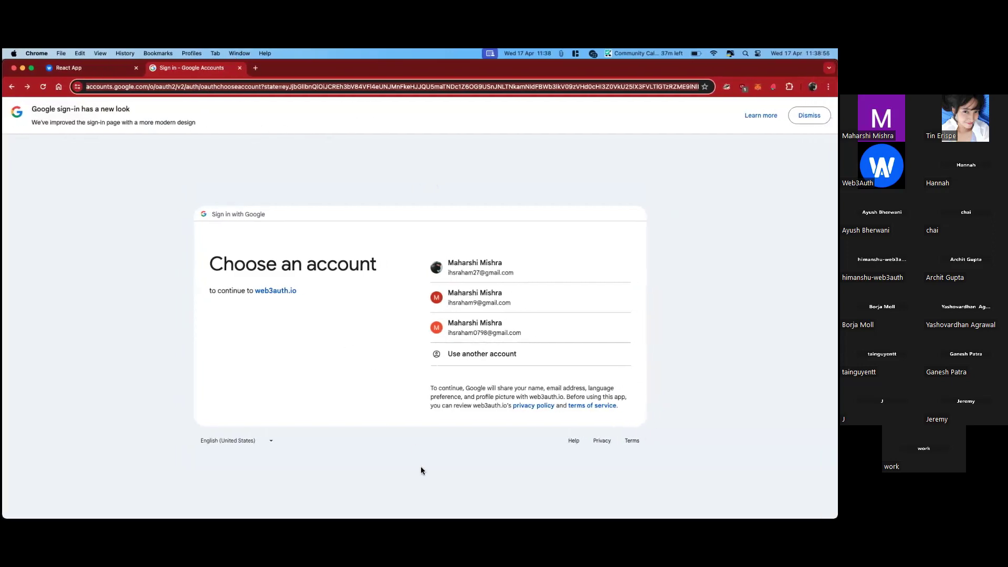
{"action": "key", "text": "ctrl+super+f"}
Step: Leave the window overview and sign in with the first Google account, confirming for web3auth.io
{"action": "key", "text": "ctrl+Up"}
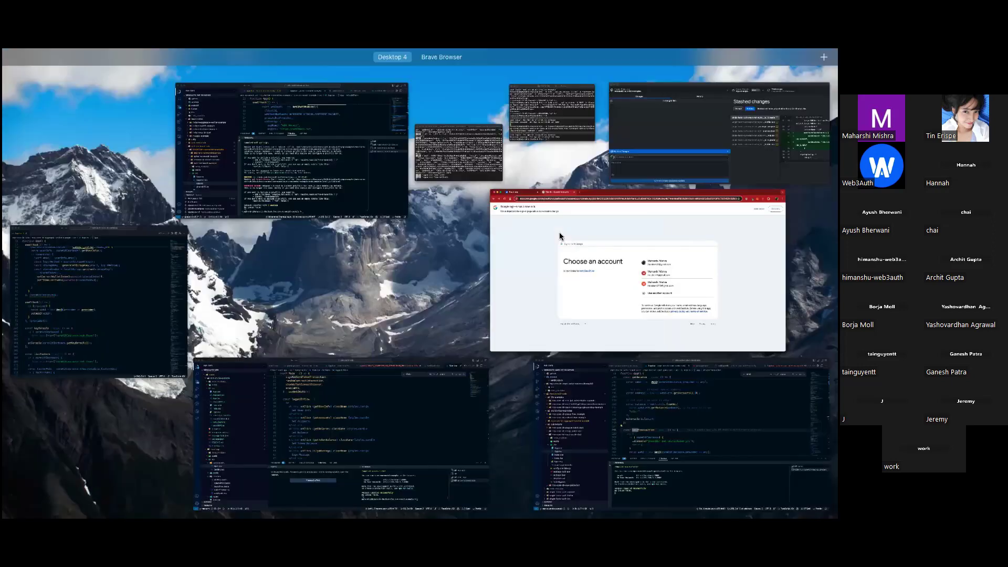
{"action": "key", "text": "ctrl+Up"}
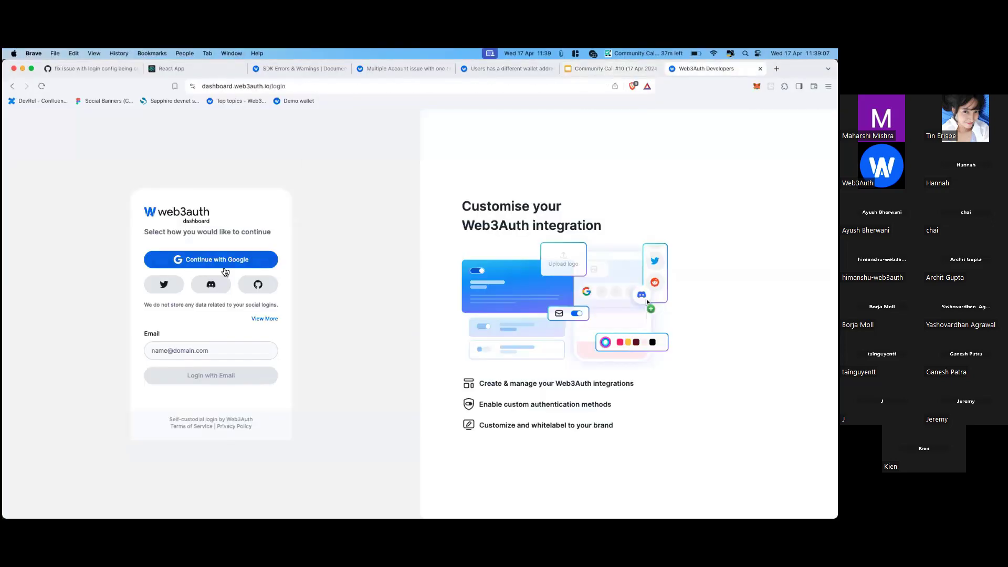
{"action": "left_click", "coordinate": [222, 263]}
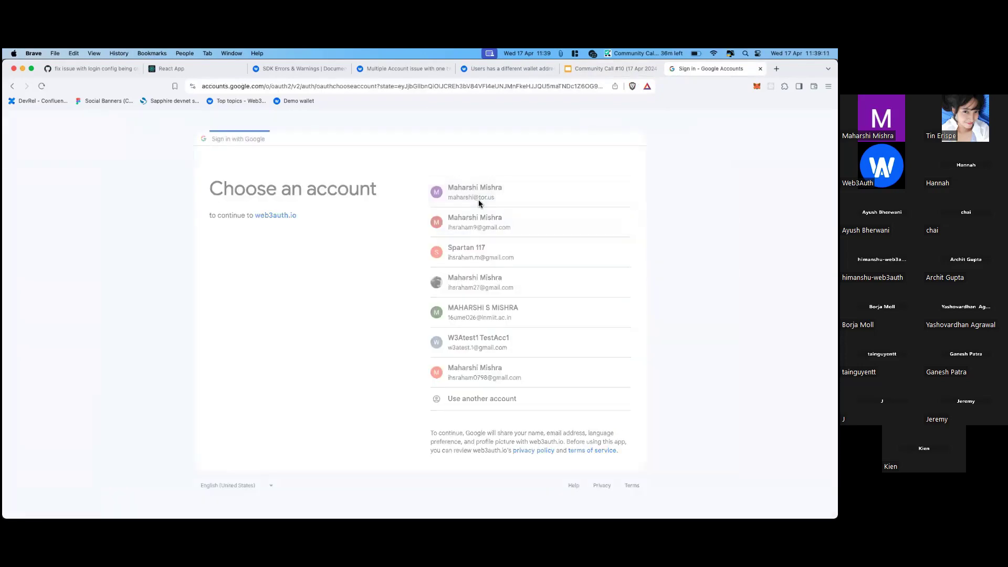
{"action": "left_click", "coordinate": [480, 203]}
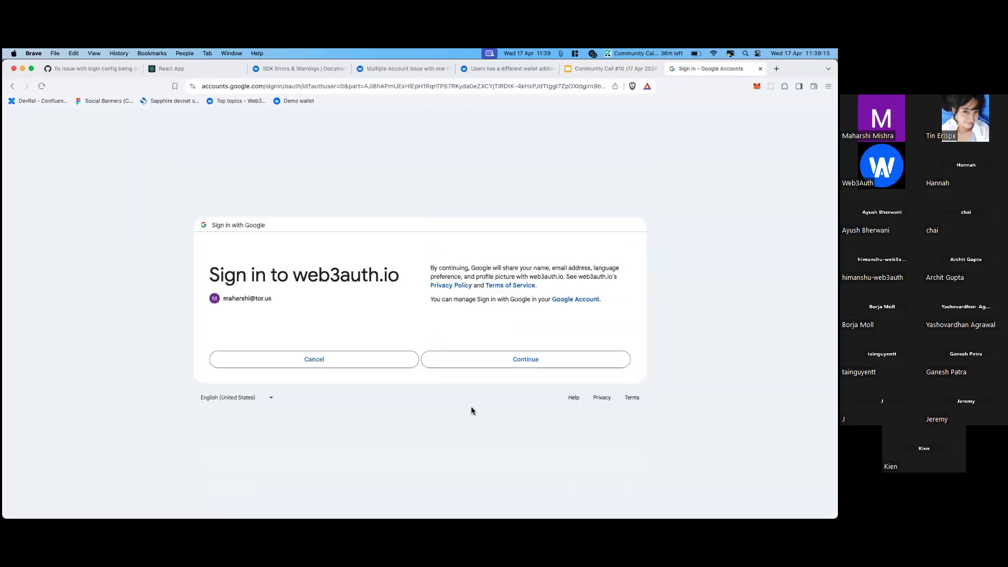
{"action": "left_click", "coordinate": [489, 359]}
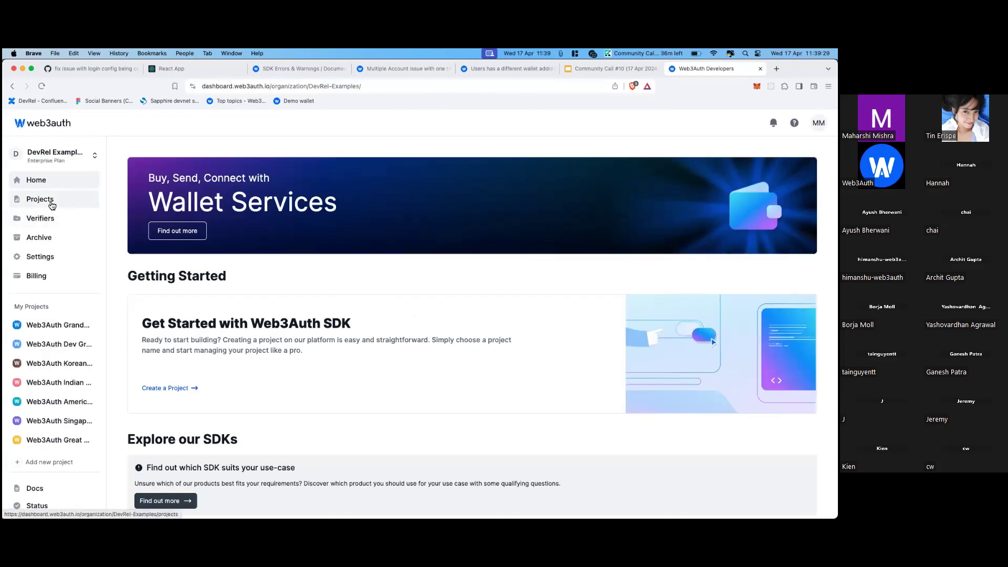
Step: Browse Projects and Home, then open the Web3Auth Grandma project from My Projects
{"action": "left_click", "coordinate": [52, 205]}
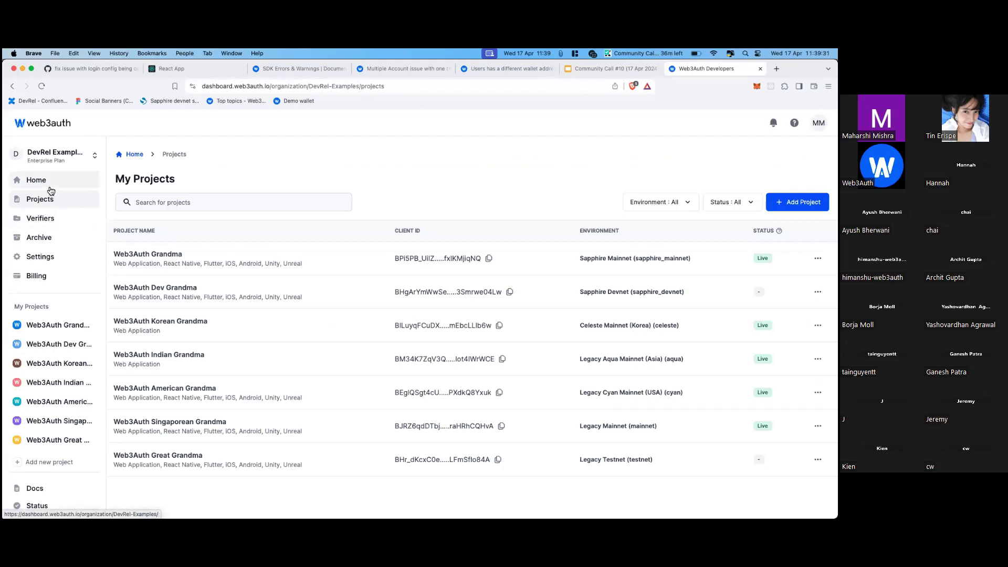
{"action": "left_click", "coordinate": [48, 189]}
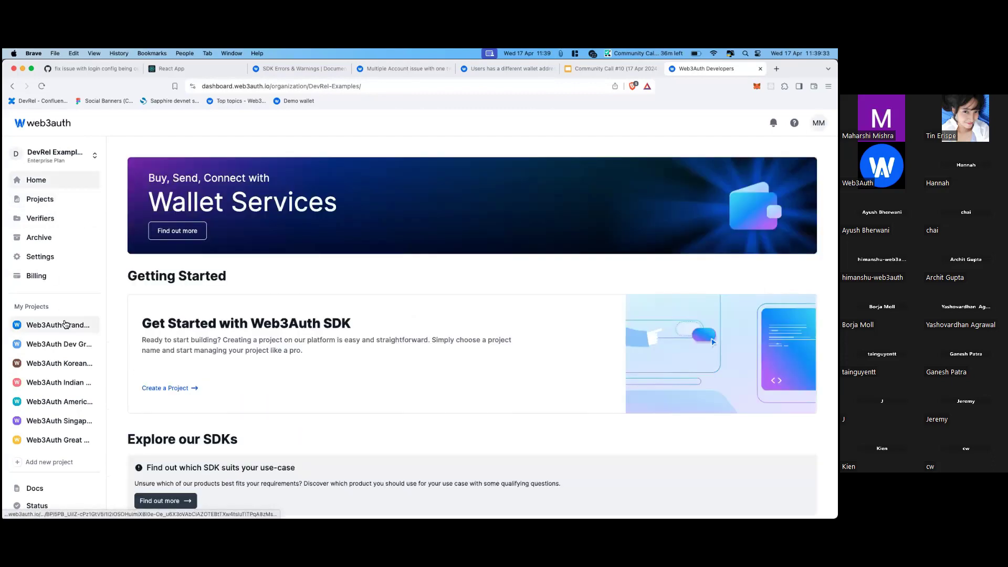
{"action": "left_click", "coordinate": [65, 324]}
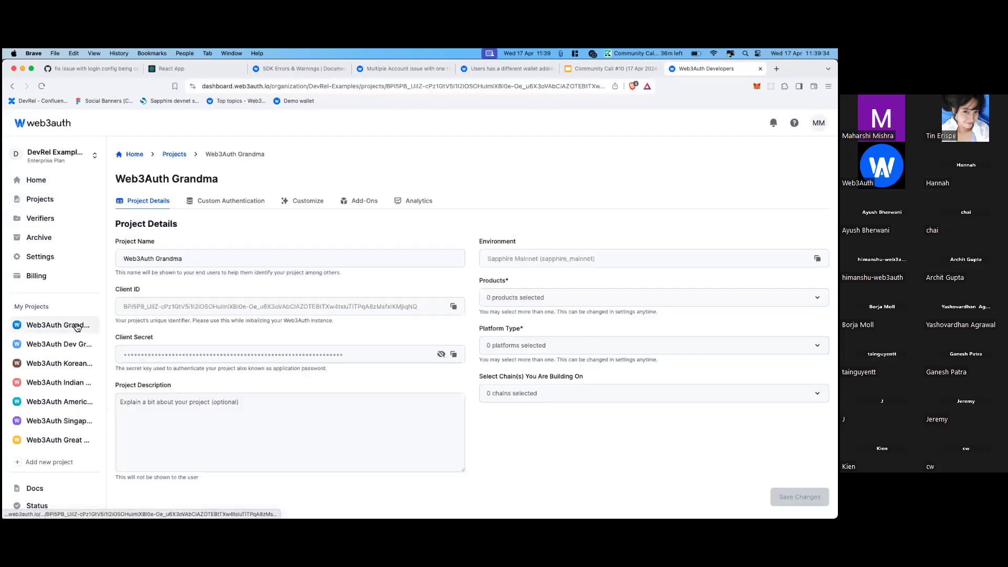
Step: Look through the project's Custom Authentication and Add-Ons tabs, ending on Customize
{"action": "left_click", "coordinate": [216, 203]}
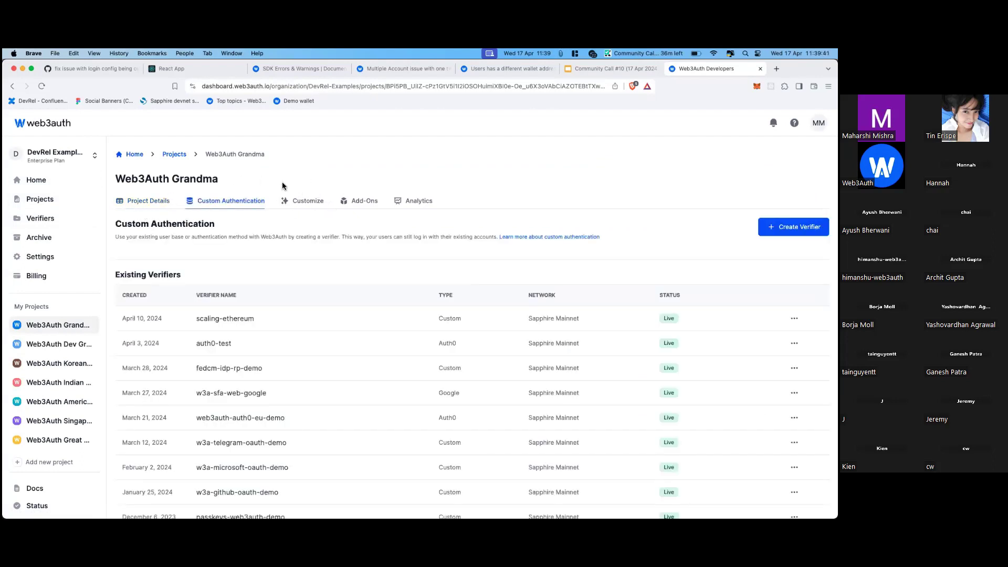
{"action": "left_click", "coordinate": [373, 206]}
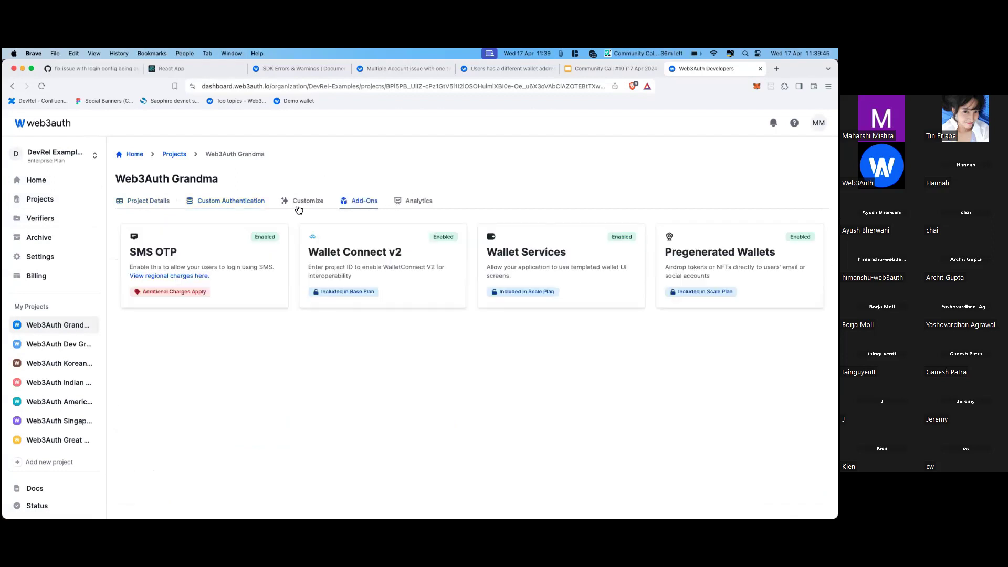
{"action": "left_click", "coordinate": [304, 203]}
Step: Review the light-mode logo URL (eth.svg) and briefly preview the login screens in light theme
{"action": "scroll", "coordinate": [322, 338], "scroll_direction": "down", "scroll_amount": 5}
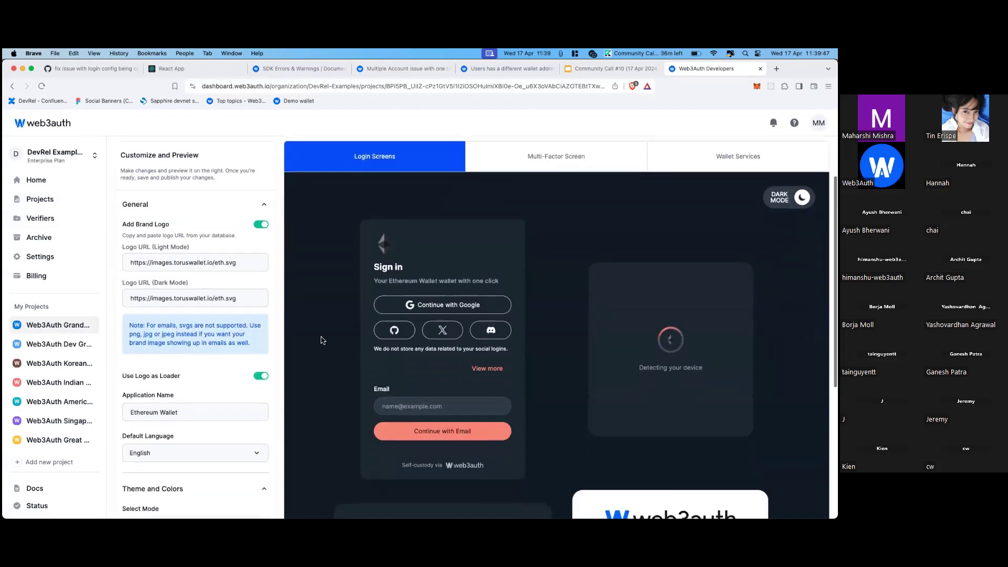
{"action": "scroll", "coordinate": [224, 318], "scroll_direction": "down", "scroll_amount": 5}
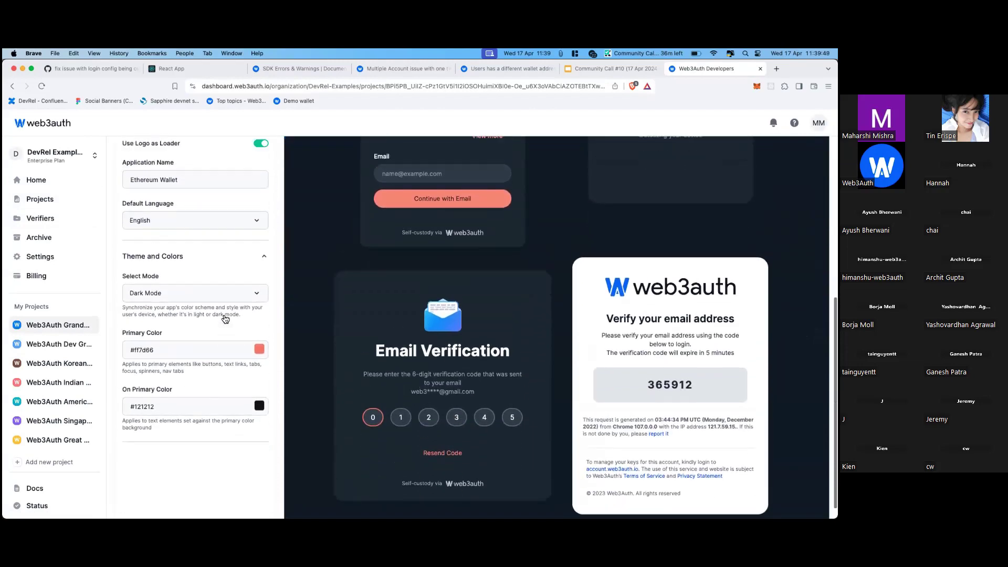
{"action": "scroll", "coordinate": [225, 319], "scroll_direction": "up", "scroll_amount": 7}
{"action": "scroll", "coordinate": [224, 318], "scroll_direction": "down", "scroll_amount": 5}
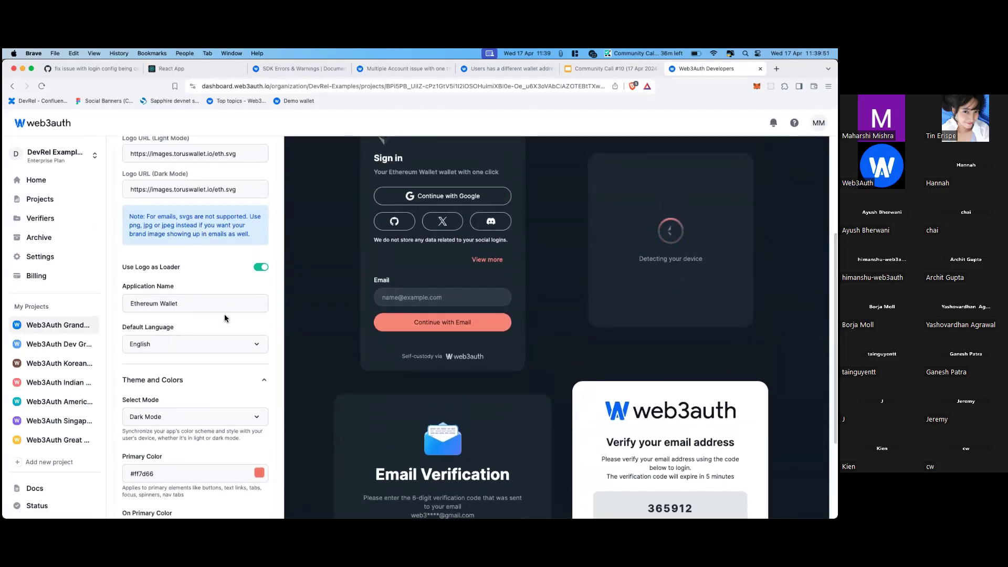
{"action": "scroll", "coordinate": [224, 315], "scroll_direction": "up", "scroll_amount": 2}
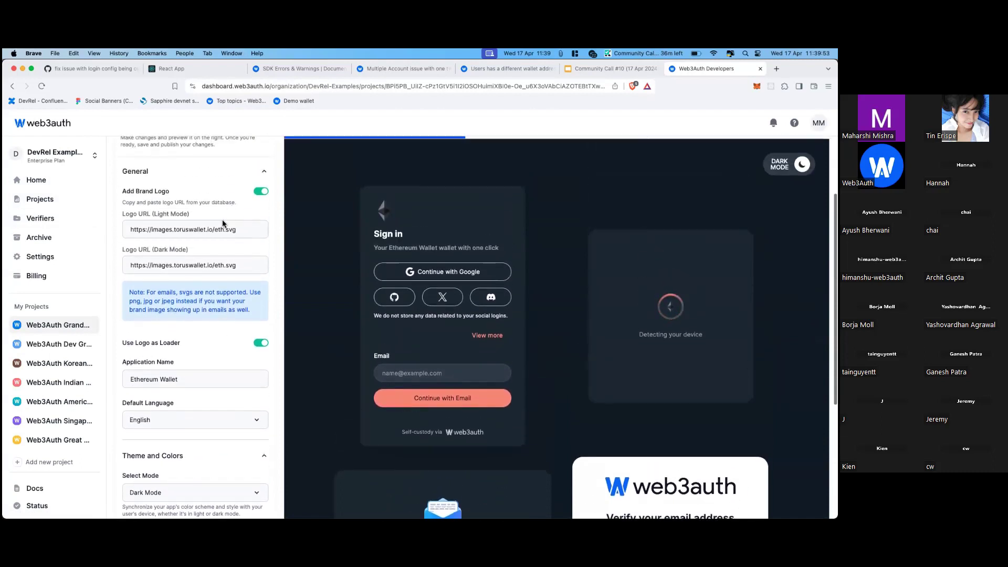
{"action": "left_click_drag", "start_coordinate": [214, 229], "coordinate": [239, 230]}
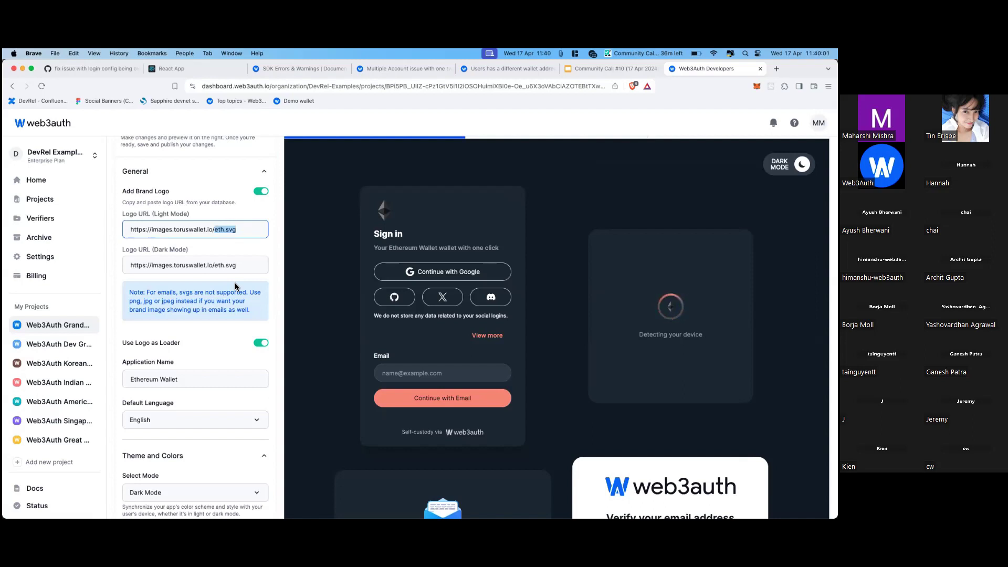
{"action": "left_click", "coordinate": [789, 164]}
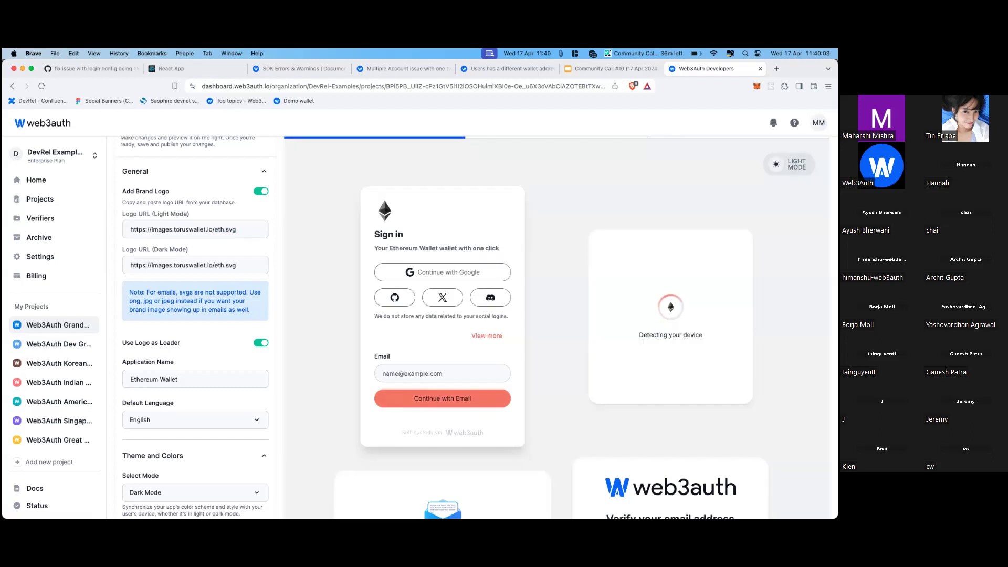
{"action": "left_click", "coordinate": [790, 164]}
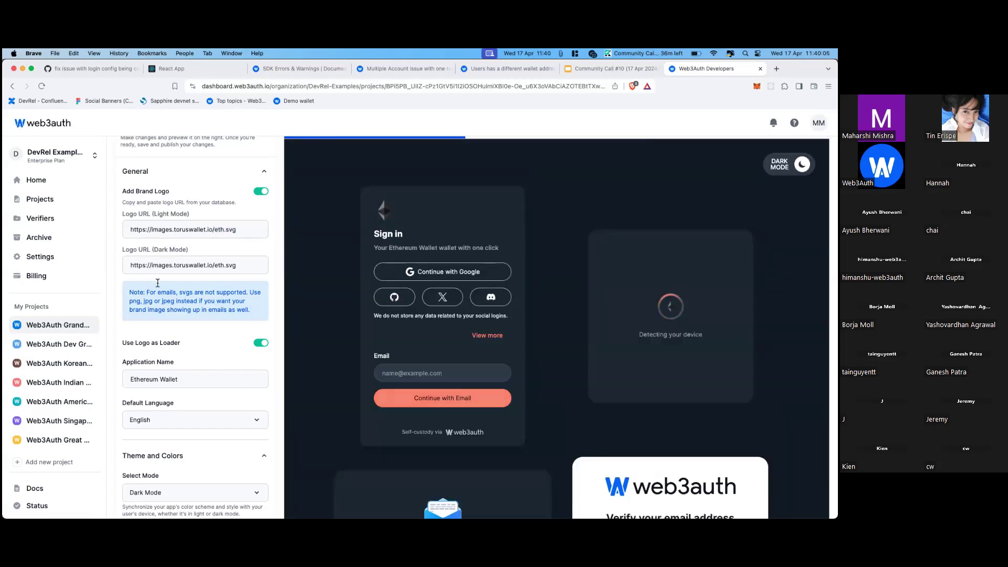
Step: Toggle Use Logo as Loader off and back on twice, leaving it enabled
{"action": "scroll", "coordinate": [158, 283], "scroll_direction": "down", "scroll_amount": 5}
{"action": "left_click", "coordinate": [263, 229]}
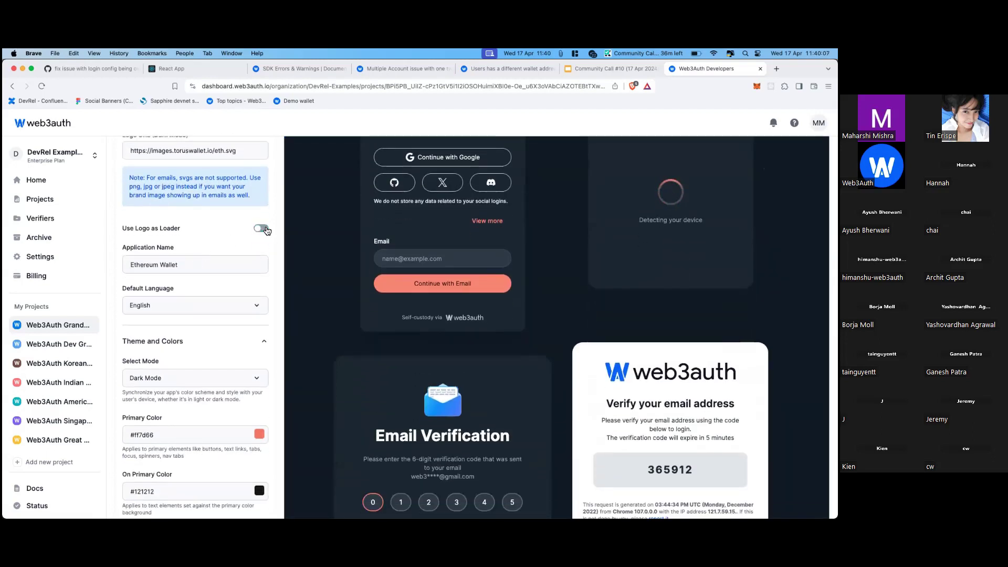
{"action": "left_click", "coordinate": [267, 231]}
{"action": "left_click_drag", "start_coordinate": [123, 228], "coordinate": [206, 235]}
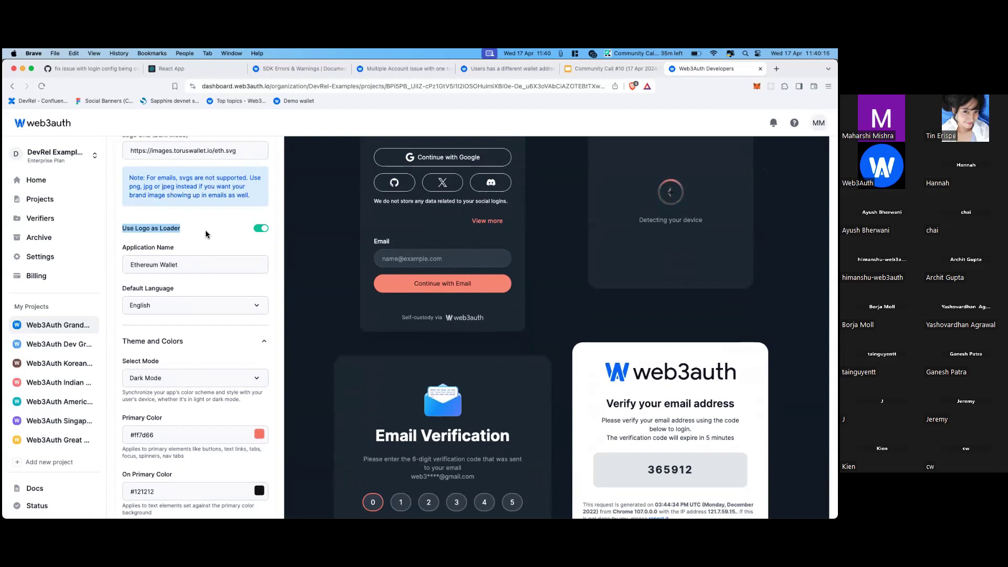
{"action": "left_click", "coordinate": [263, 230]}
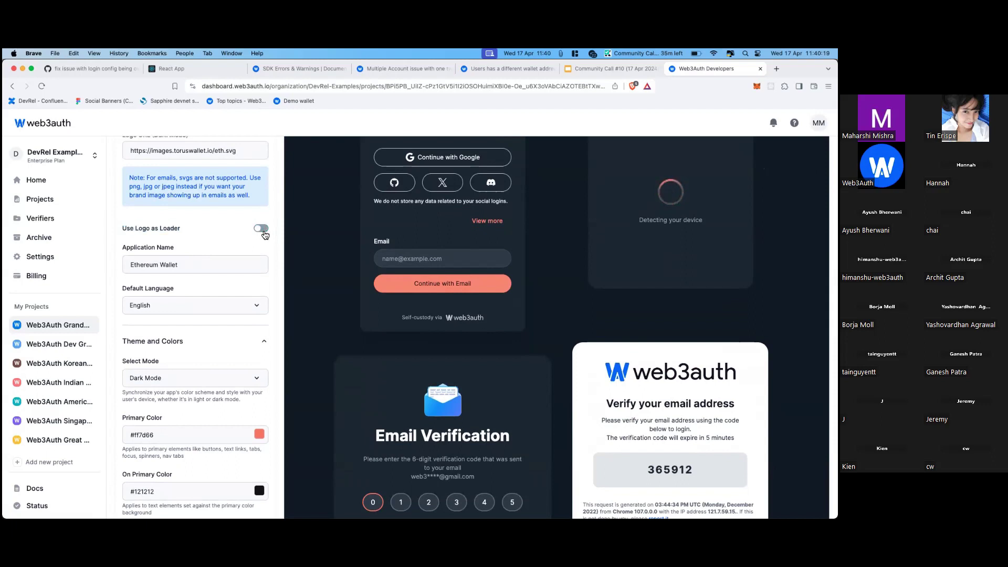
{"action": "left_click", "coordinate": [262, 230]}
{"action": "scroll", "coordinate": [161, 315], "scroll_direction": "down", "scroll_amount": 3}
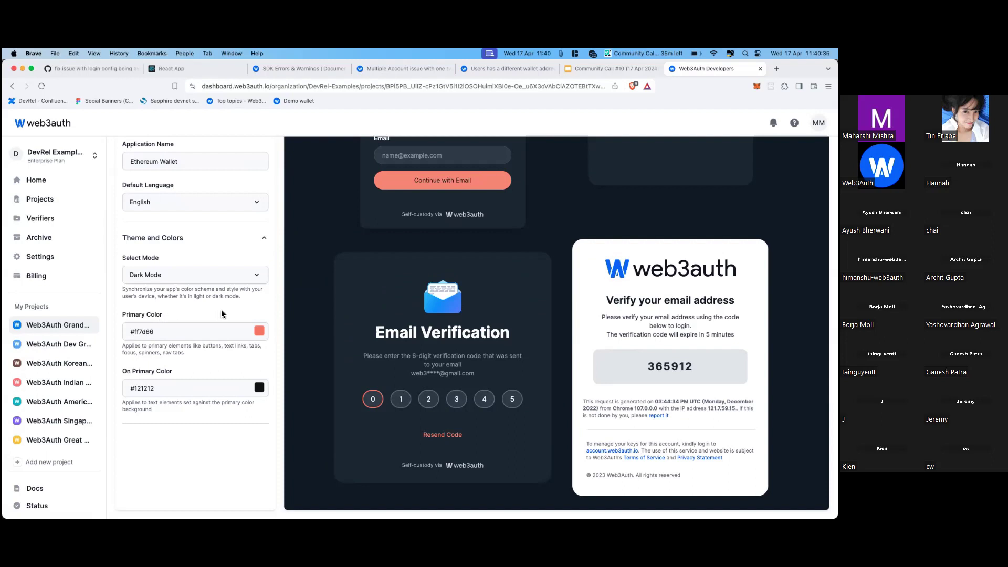
Step: Present the Community Call slides through to Auth Service v8, then return to the dashboard
{"action": "left_click", "coordinate": [600, 71]}
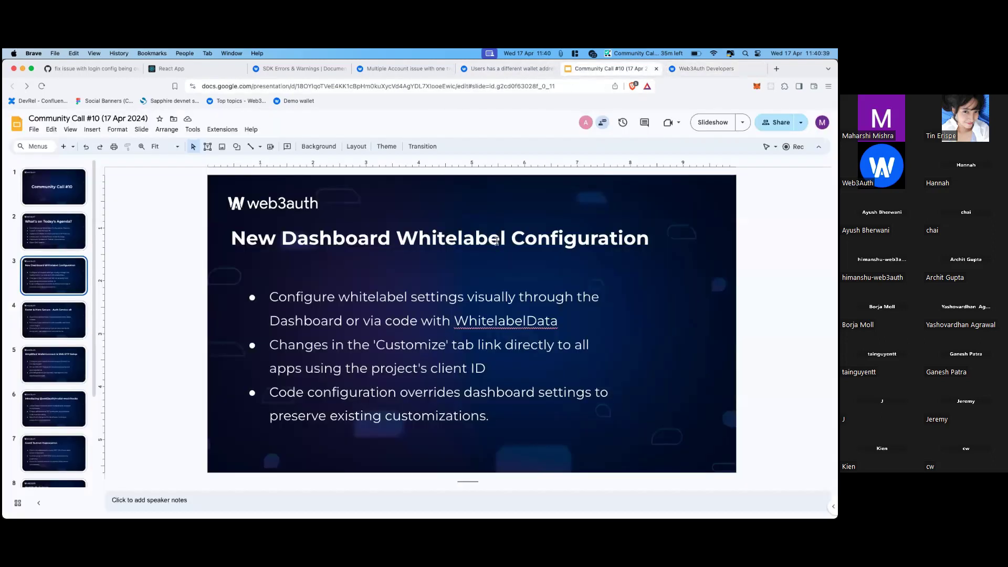
{"action": "key", "text": "super+shift+Return"}
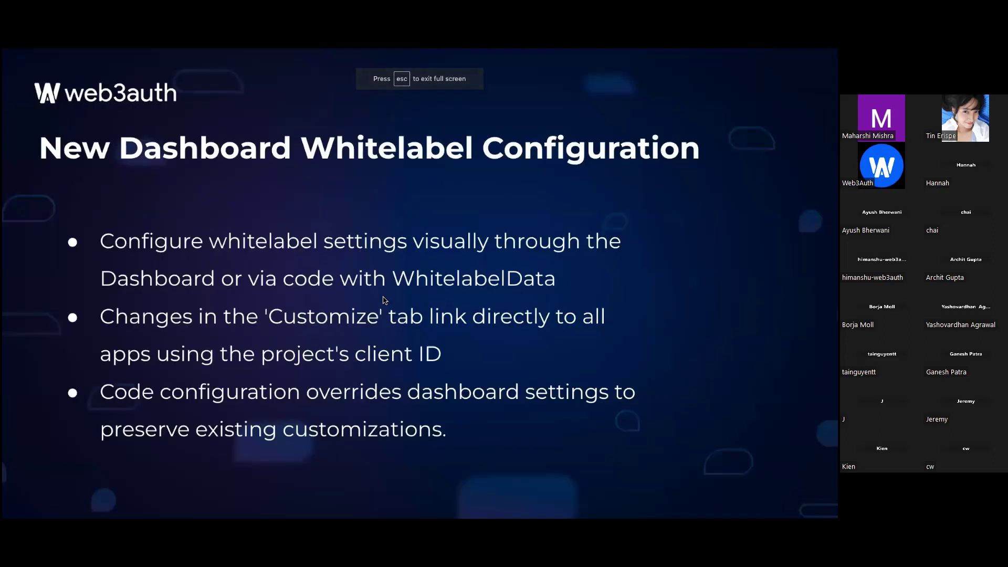
{"action": "key", "text": "Right"}
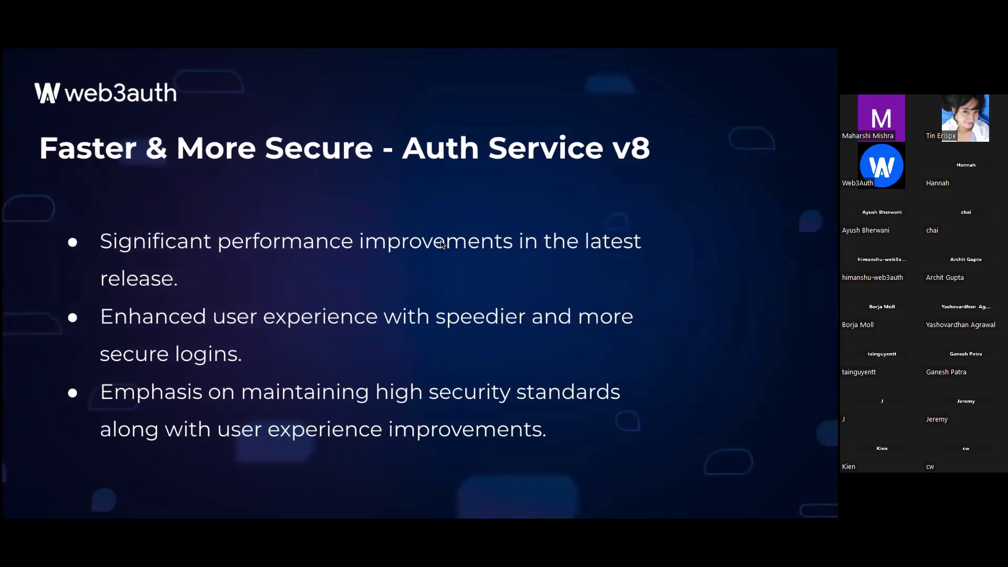
{"action": "key", "text": "Escape"}
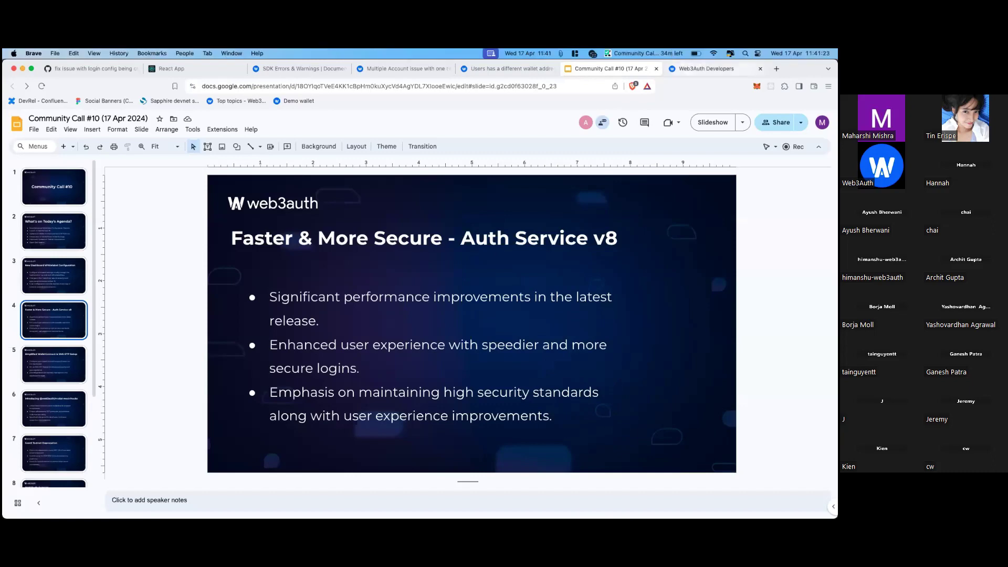
{"action": "key", "text": "ctrl+Tab"}
{"action": "scroll", "coordinate": [819, 125], "scroll_direction": "up", "scroll_amount": 10}
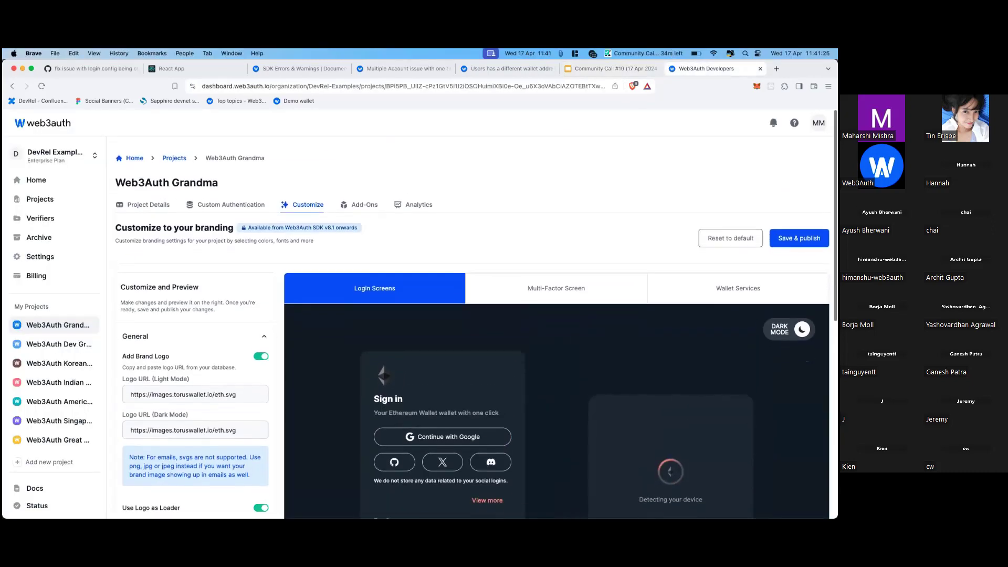
Step: Log out from the MM avatar menu and sign back in with the Google account
{"action": "left_click", "coordinate": [818, 123]}
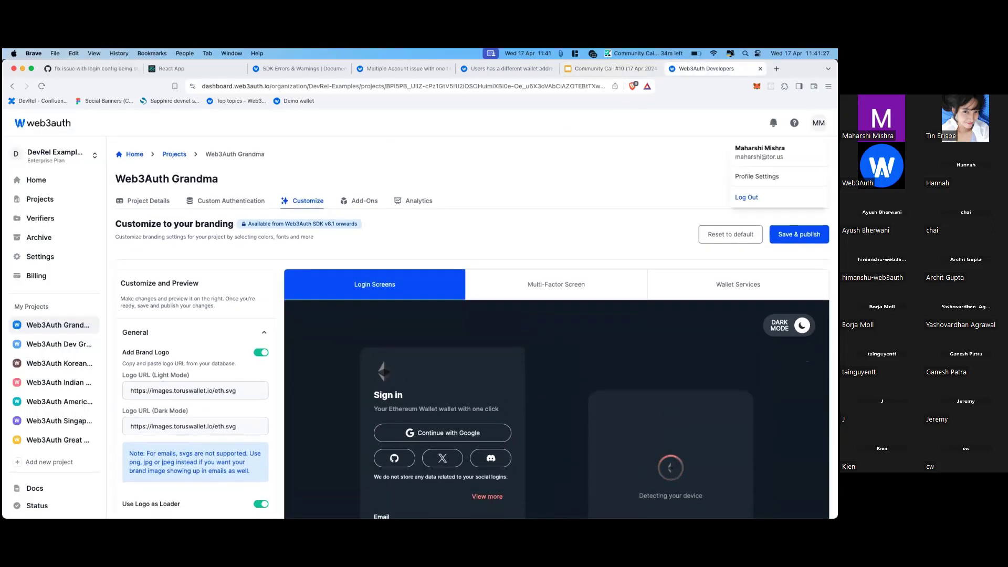
{"action": "left_click", "coordinate": [747, 197]}
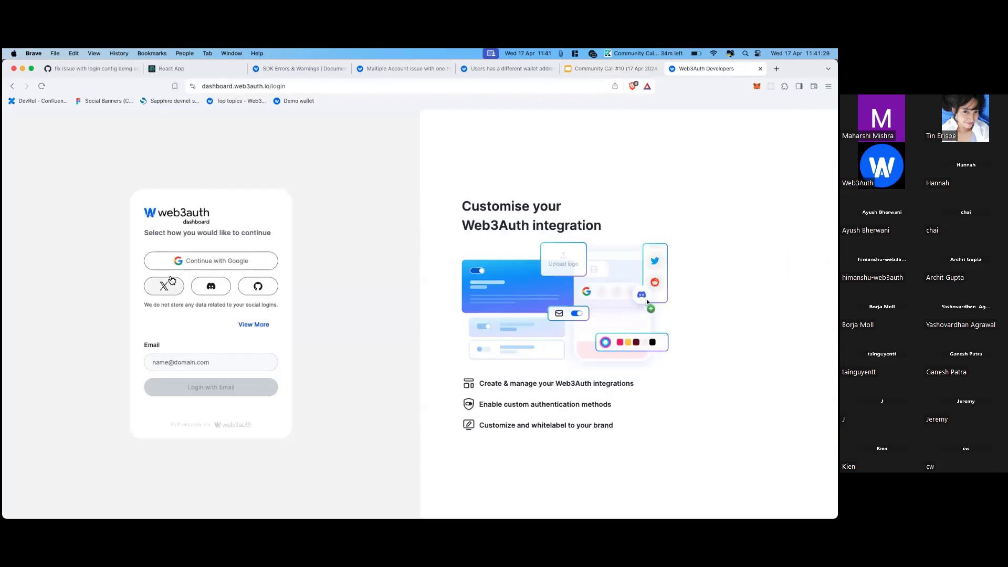
{"action": "left_click", "coordinate": [180, 263]}
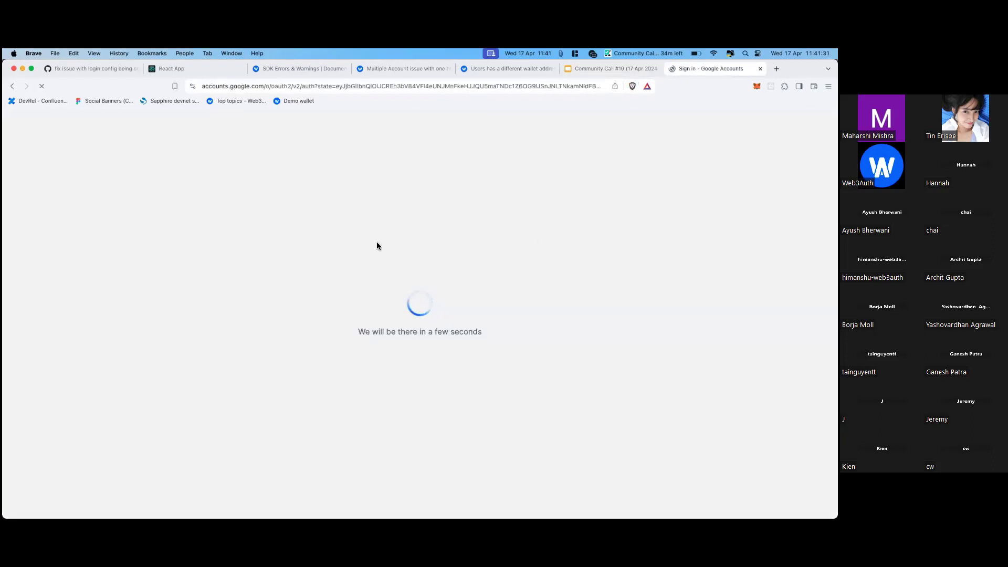
{"action": "left_click", "coordinate": [483, 196]}
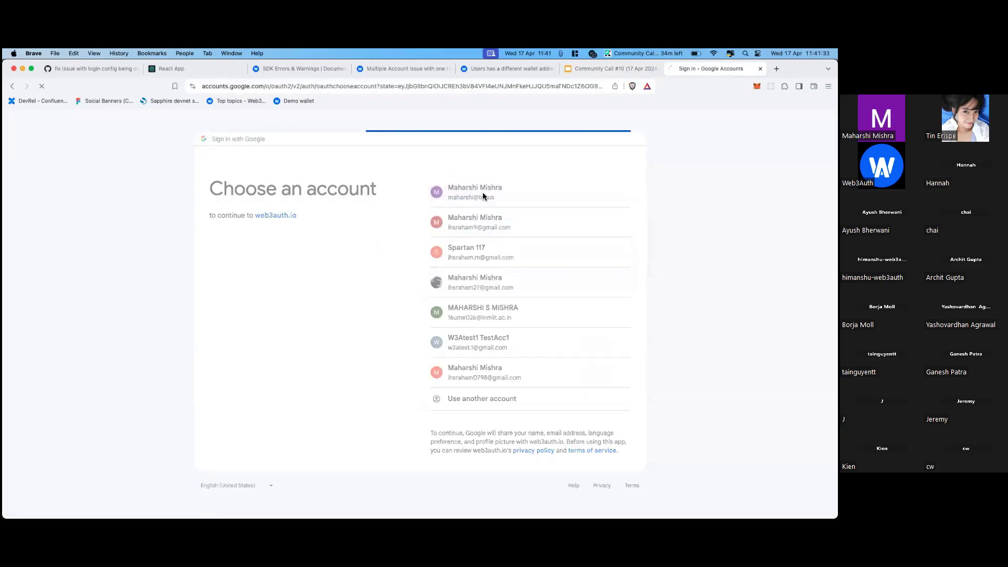
{"action": "left_click", "coordinate": [465, 356]}
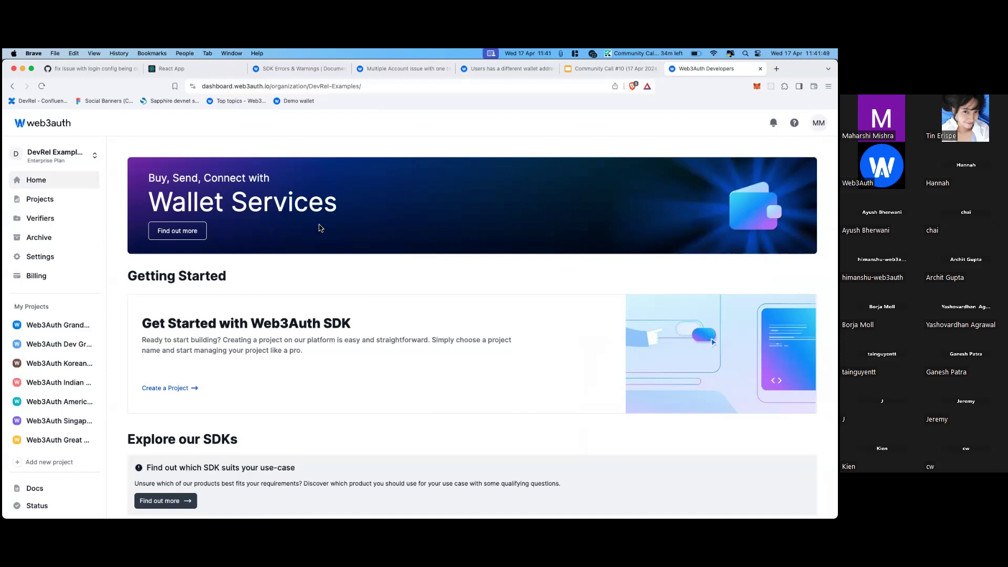
Step: Present the Community Call slides to 'Simplified WalletConnect & SMS OTP Setup', then return to the dashboard
{"action": "left_click", "coordinate": [603, 71]}
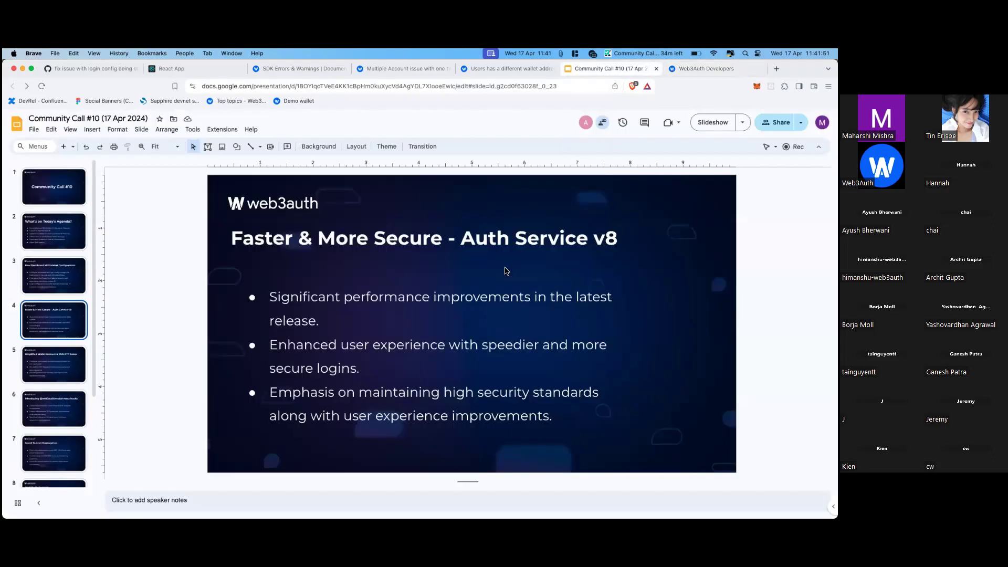
{"action": "key", "text": "super+Return"}
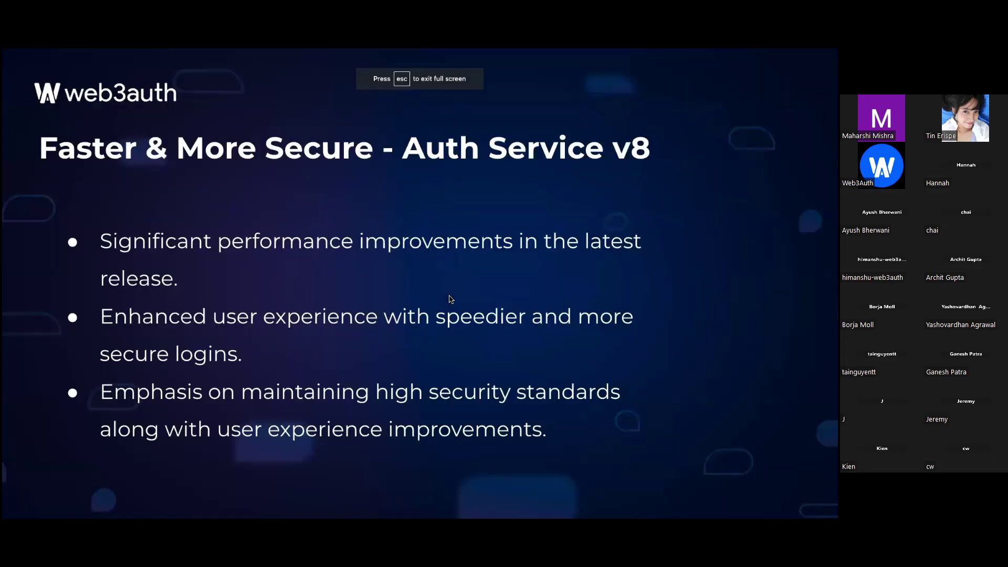
{"action": "key", "text": "Right"}
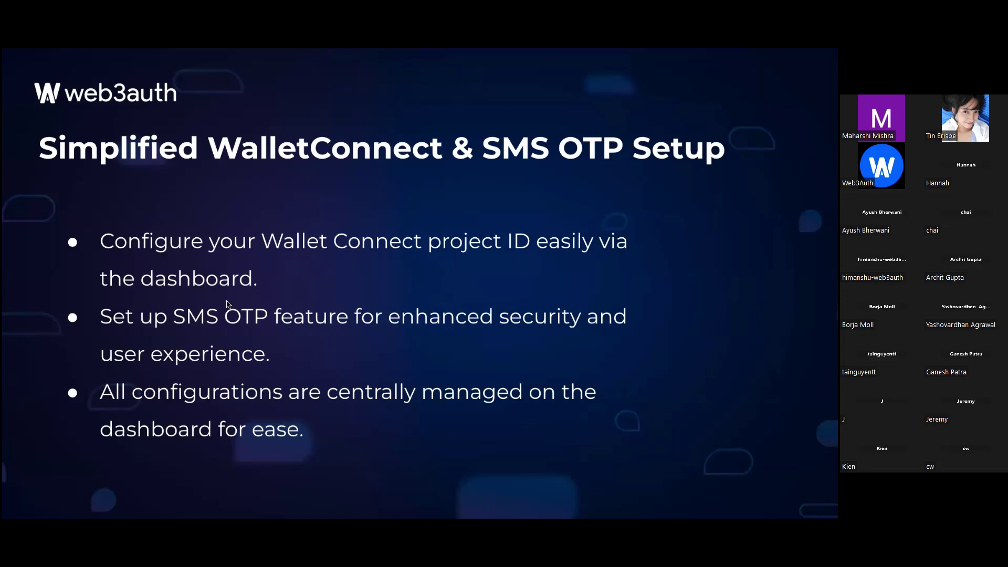
{"action": "key", "text": "Escape"}
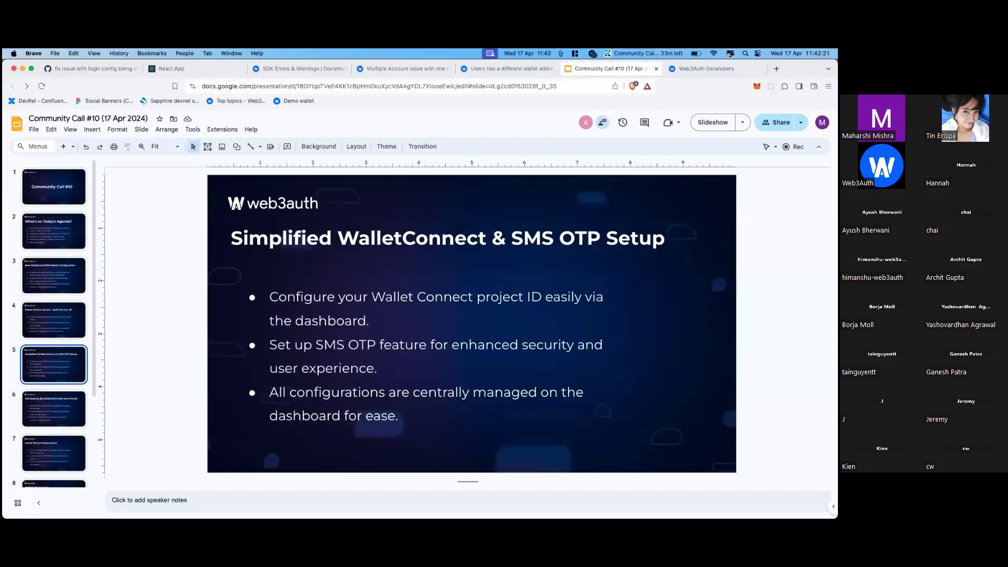
{"action": "left_click", "coordinate": [706, 68]}
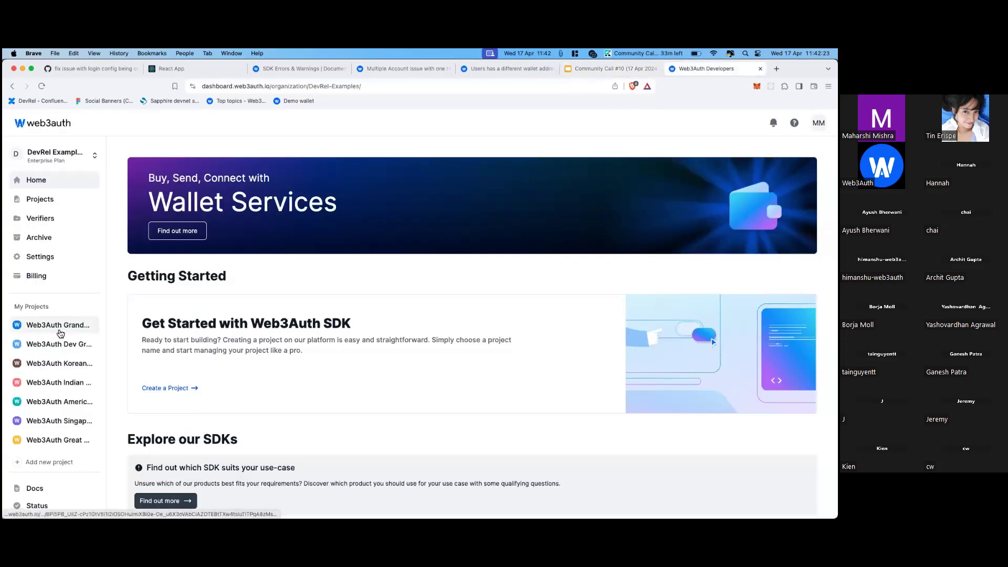
Step: Open Web3Auth Grandma's Add-Ons and inspect the Wallet Connect v2 settings
{"action": "left_click", "coordinate": [59, 325]}
{"action": "left_click", "coordinate": [351, 203]}
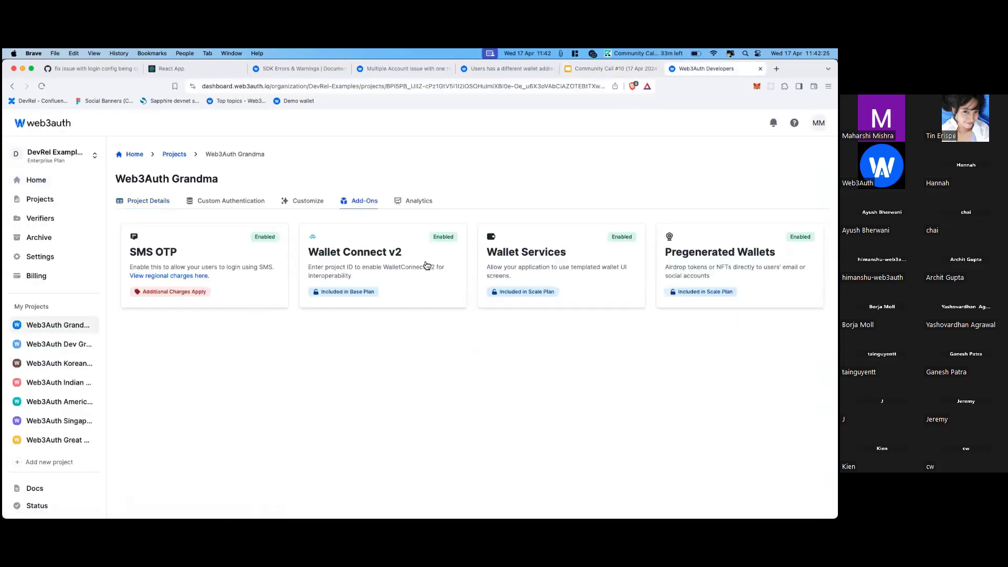
{"action": "left_click", "coordinate": [399, 273]}
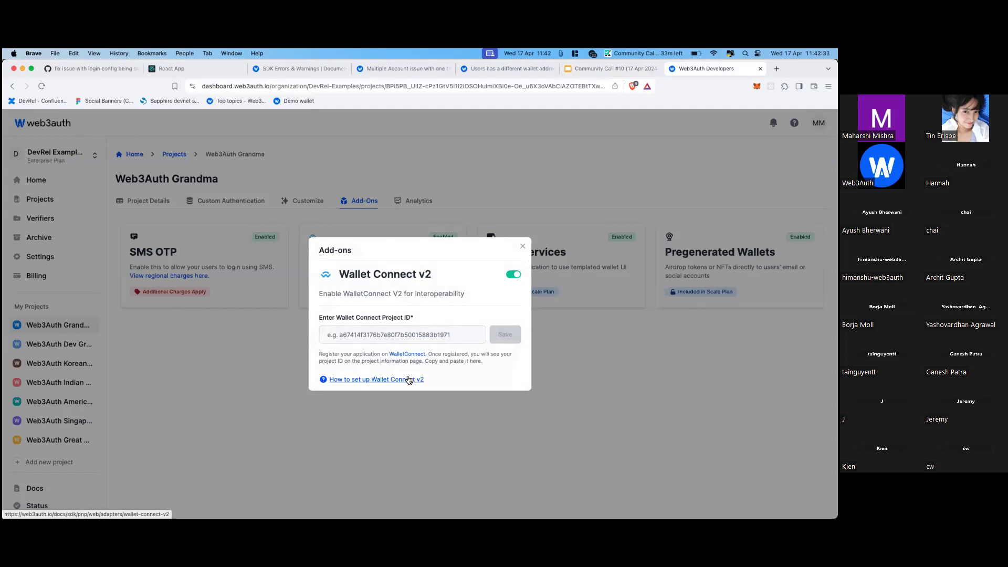
{"action": "left_click", "coordinate": [523, 251]}
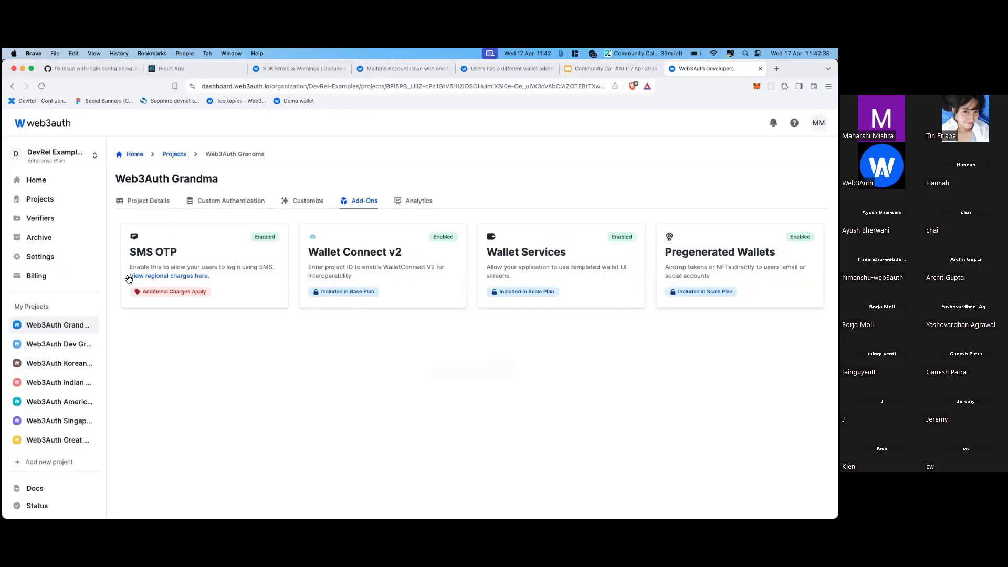
Step: Inspect the SMS OTP add-on settings, then return to the Community Call slides
{"action": "left_click", "coordinate": [191, 272]}
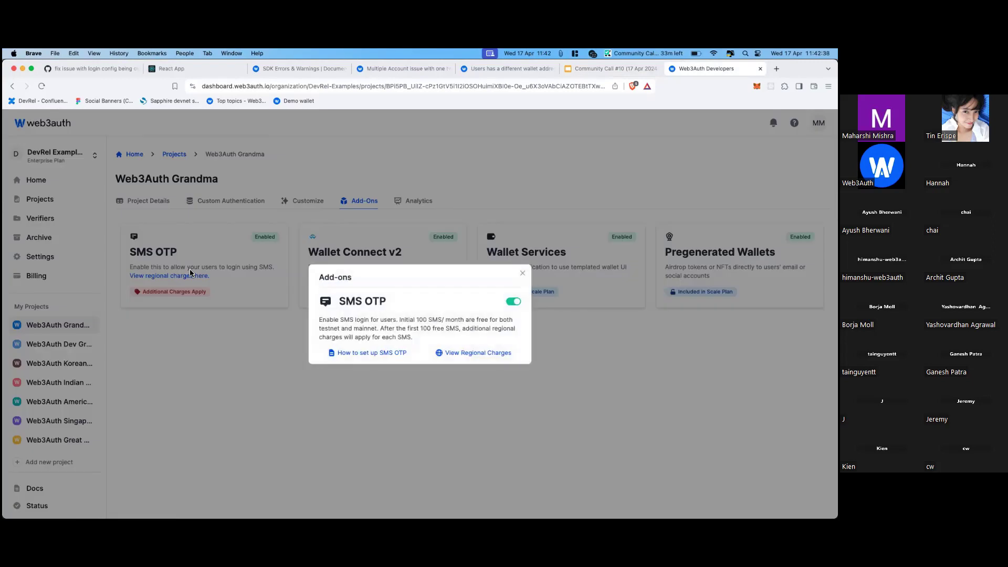
{"action": "left_click", "coordinate": [523, 274]}
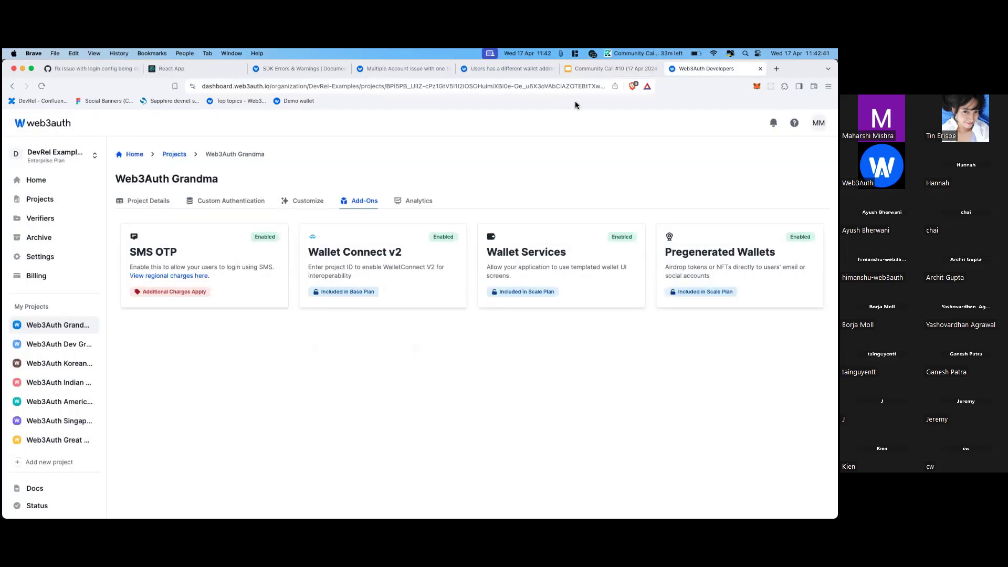
{"action": "left_click", "coordinate": [596, 72]}
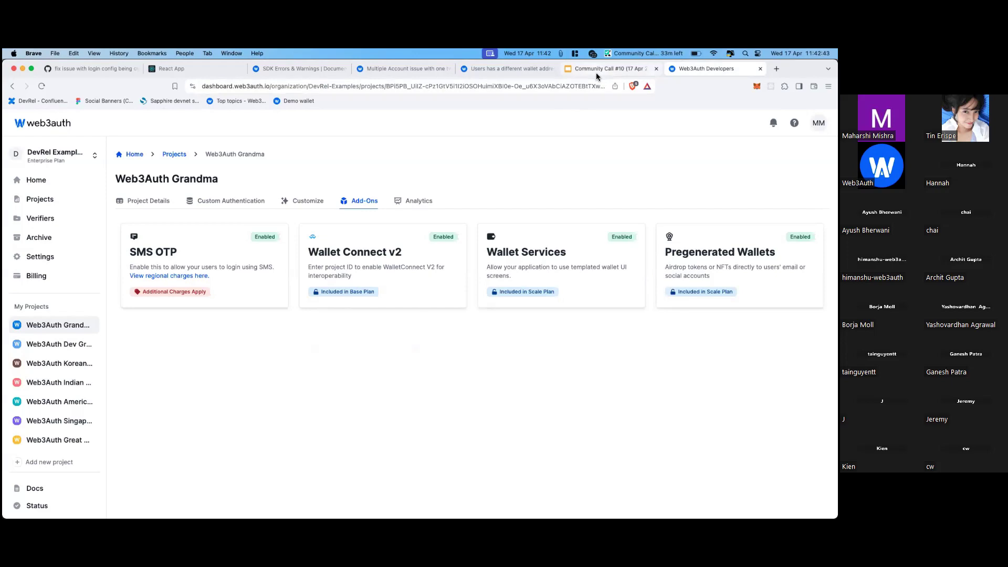